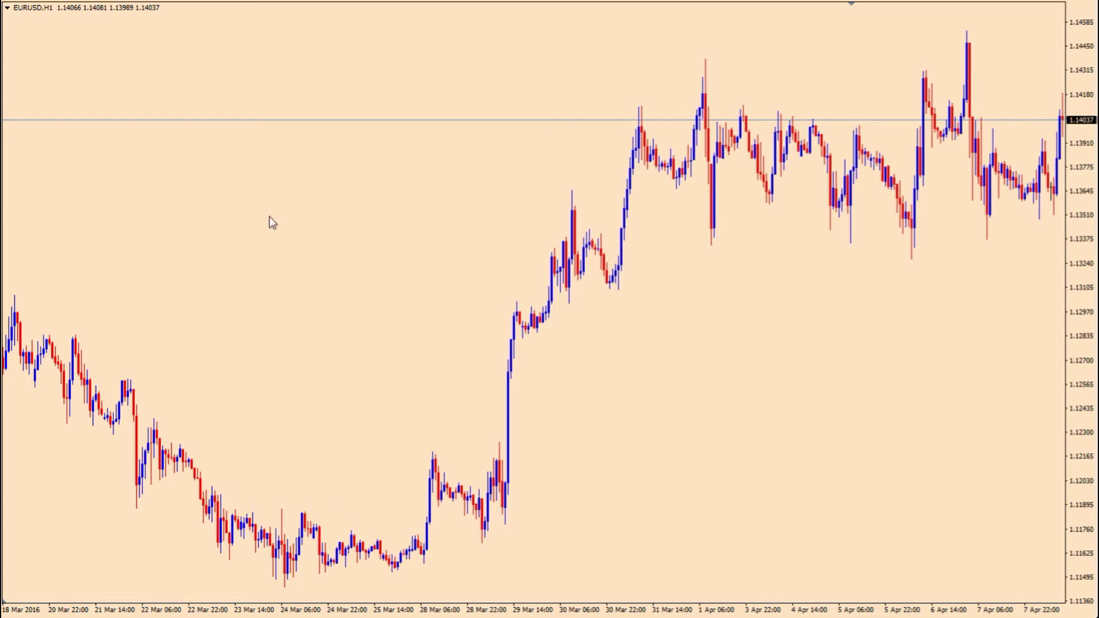
Turn the chart's dotted grid on, then hide it again
{"action": "right_click", "coordinate": [275, 203]}
{"action": "left_click", "coordinate": [324, 365]}
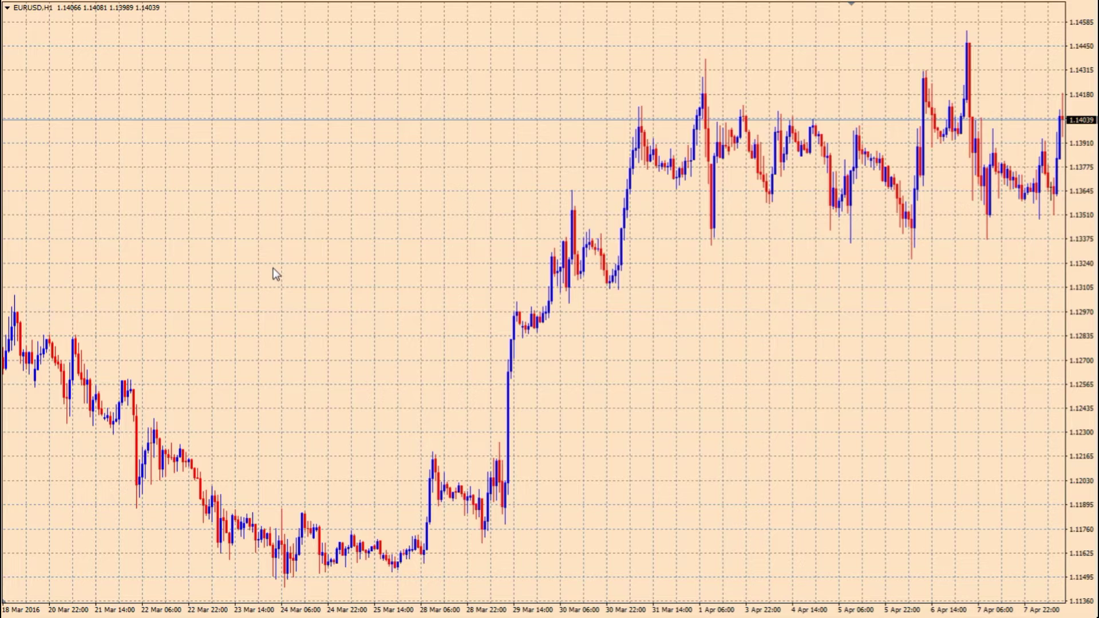
{"action": "right_click", "coordinate": [284, 226]}
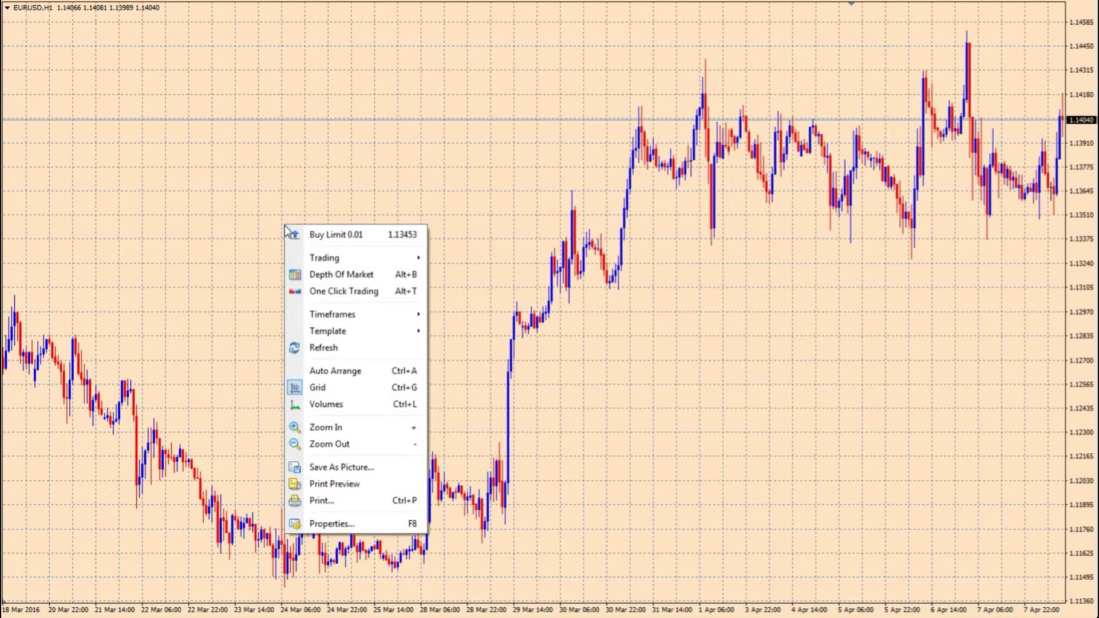
{"action": "left_click", "coordinate": [314, 387]}
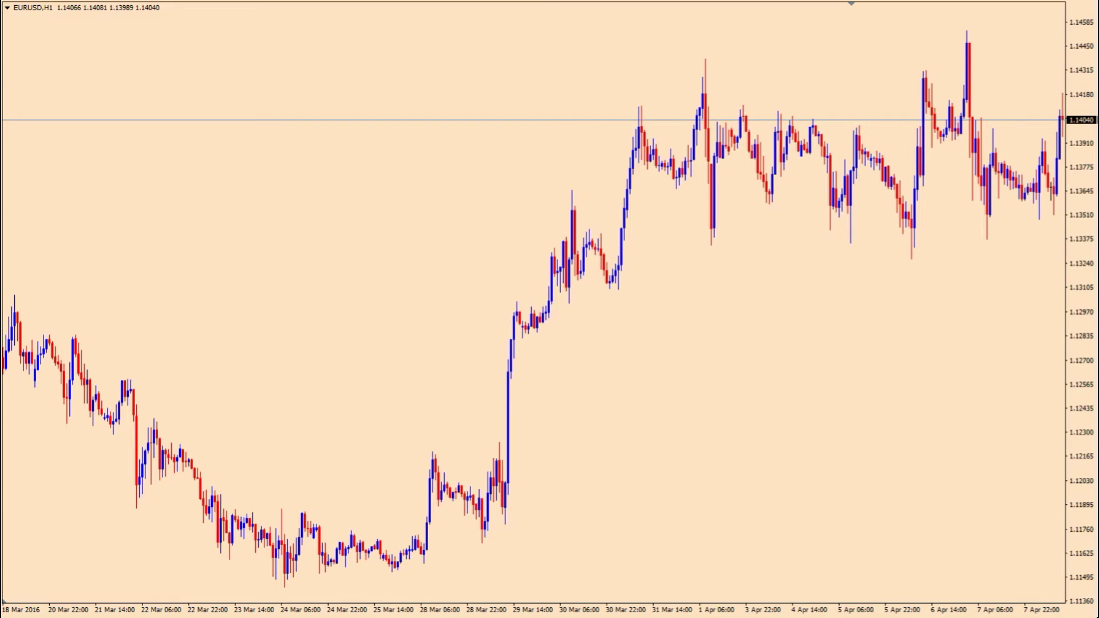
Add horizontal lines near 1.1282 and 1.1310 and vertical lines at 23 Mar 14:00 and 24 Mar 06:00
{"action": "left_click", "coordinate": [268, 341]}
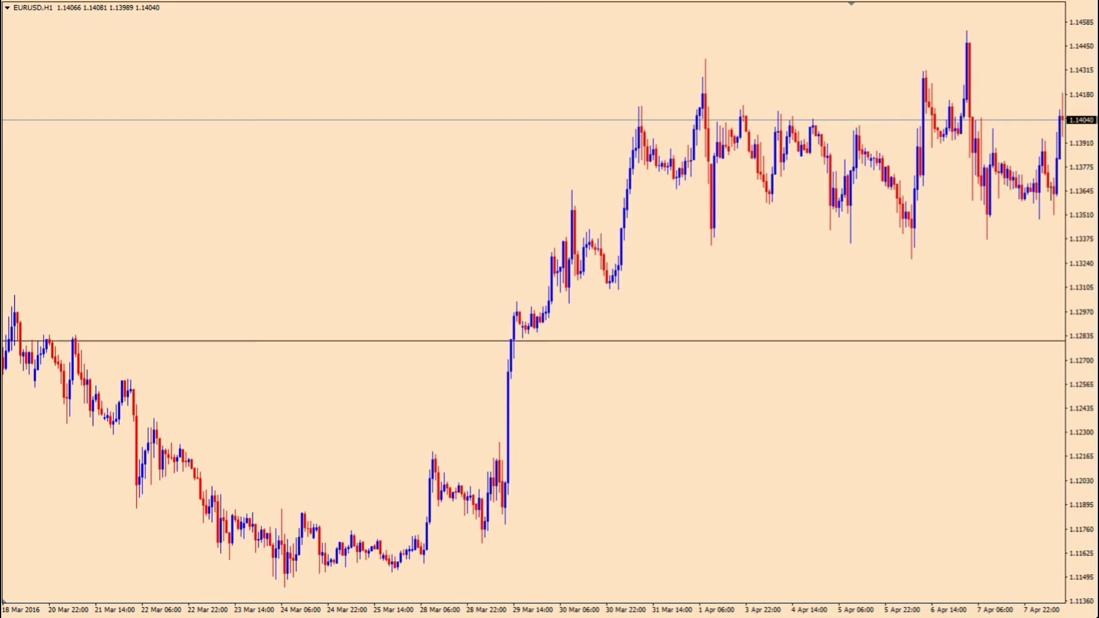
{"action": "left_click", "coordinate": [248, 296]}
{"action": "left_click", "coordinate": [244, 350]}
{"action": "left_click", "coordinate": [298, 387]}
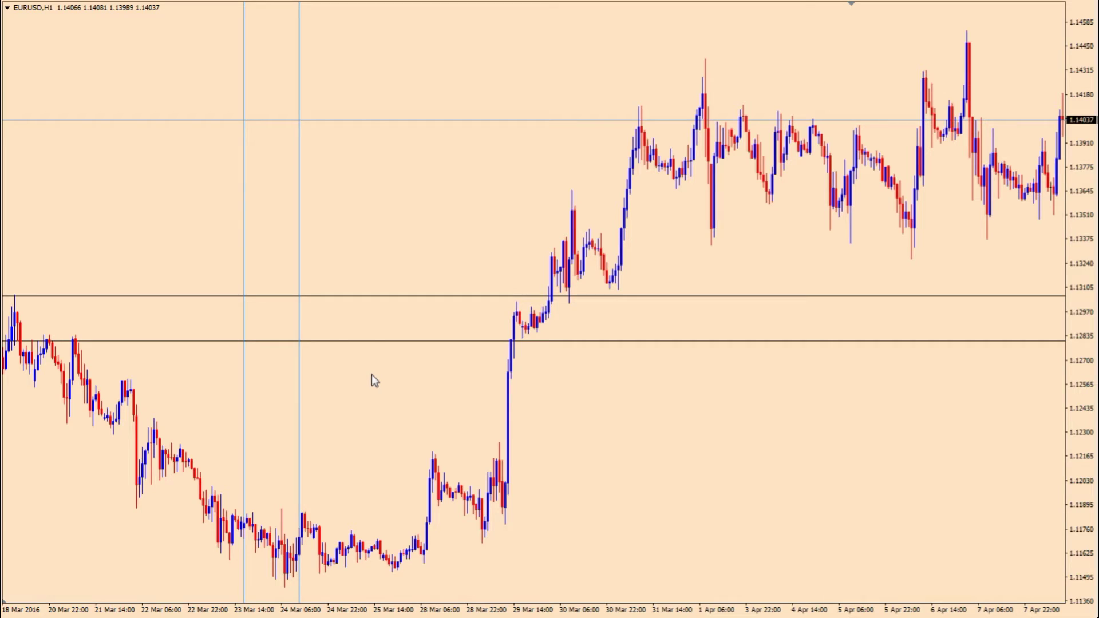
Set the lower horizontal line's value to 1.1250
{"action": "right_click", "coordinate": [262, 341]}
{"action": "left_click", "coordinate": [276, 348]}
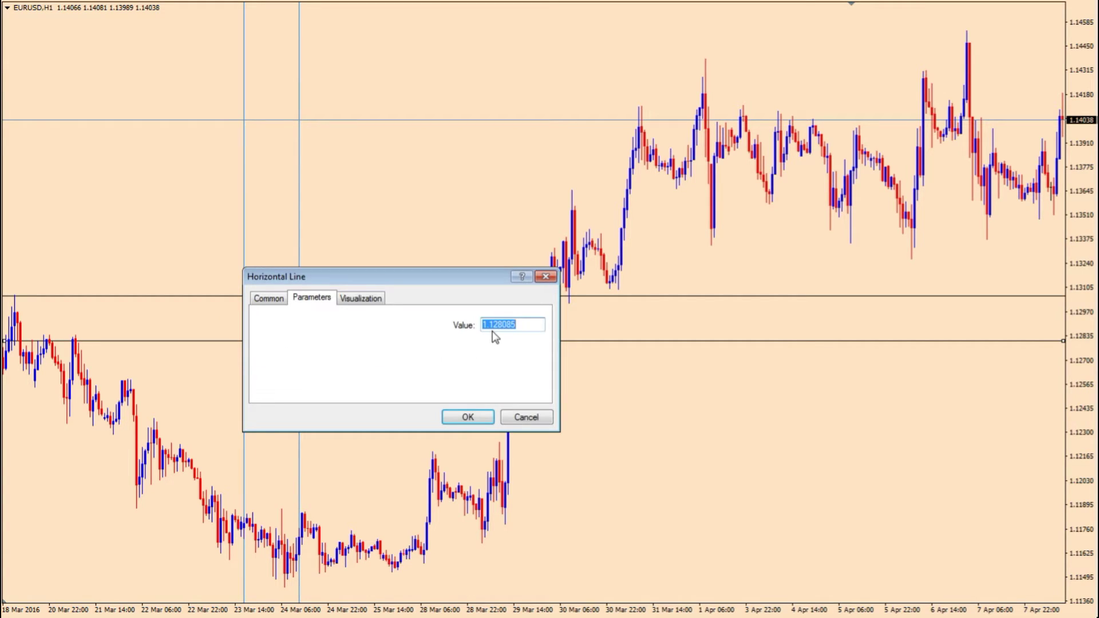
{"action": "type", "text": "1.1250"}
{"action": "key", "text": "Return"}
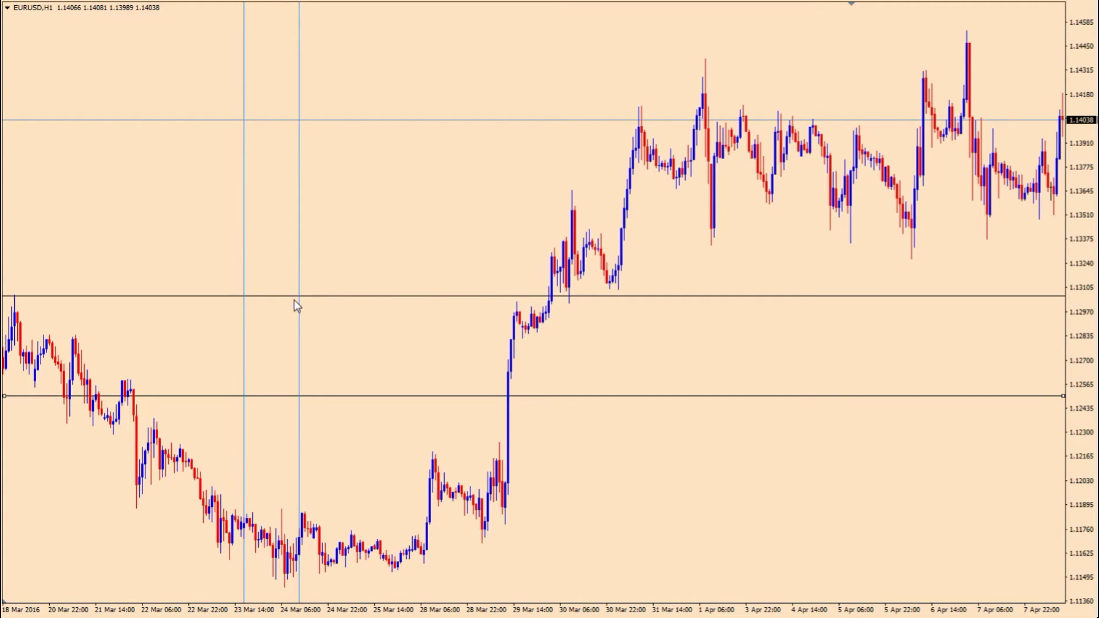
Set the upper horizontal line's value to 1.1260
{"action": "right_click", "coordinate": [315, 296]}
{"action": "left_click", "coordinate": [341, 306]}
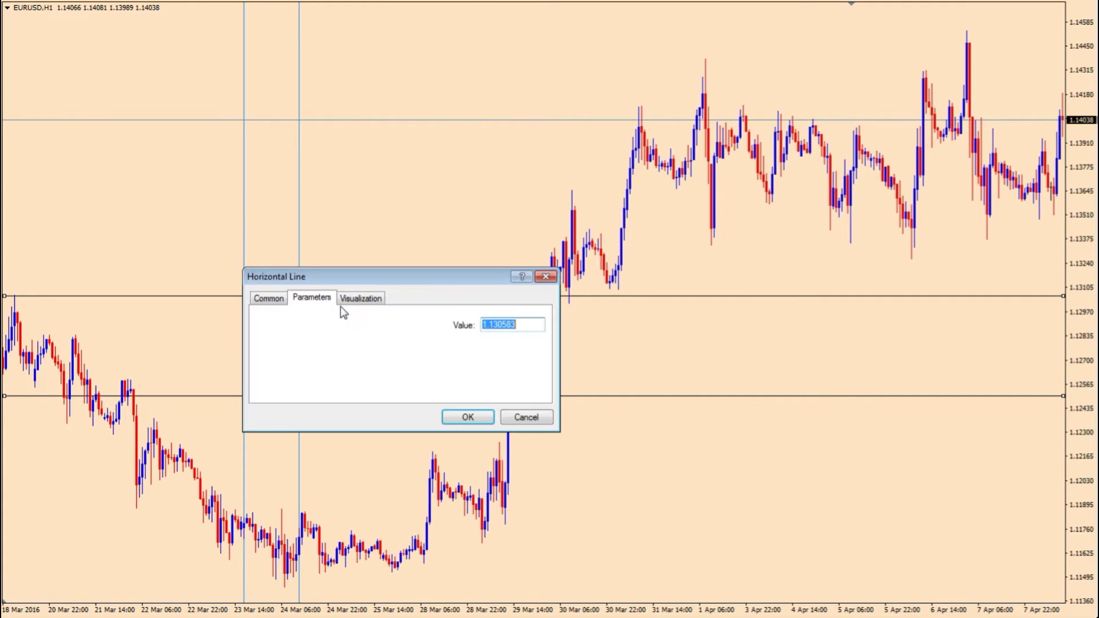
{"action": "type", "text": "1.1260"}
{"action": "left_click", "coordinate": [468, 416]}
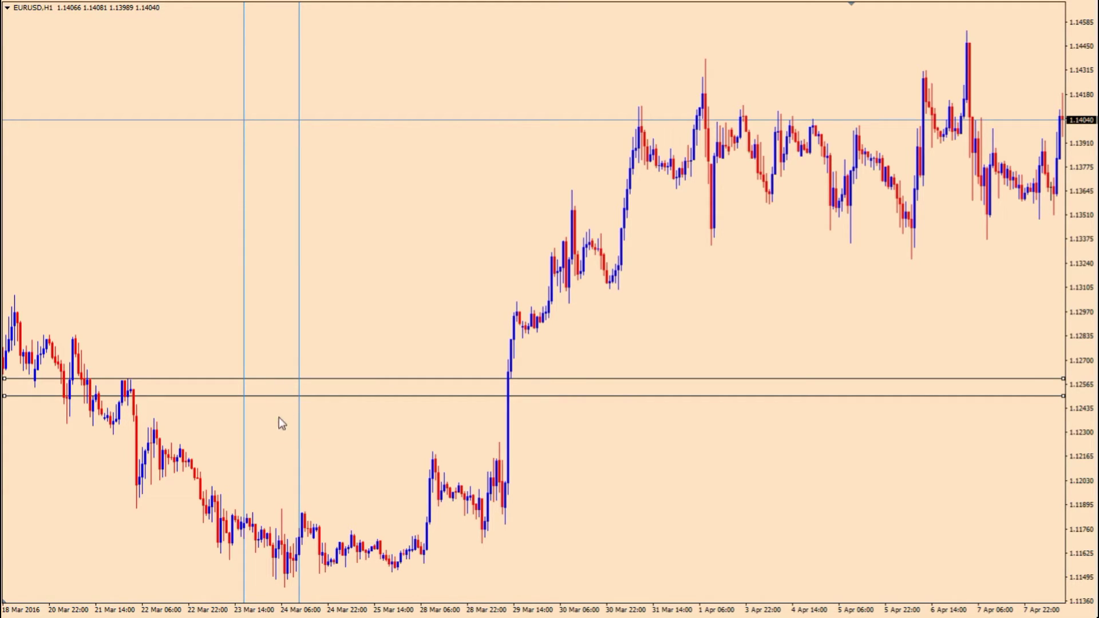
Shift the second vertical line left toward the first, then draw a rising trend line from 1.1250
{"action": "left_click_drag", "start_coordinate": [297, 430], "coordinate": [266, 431]}
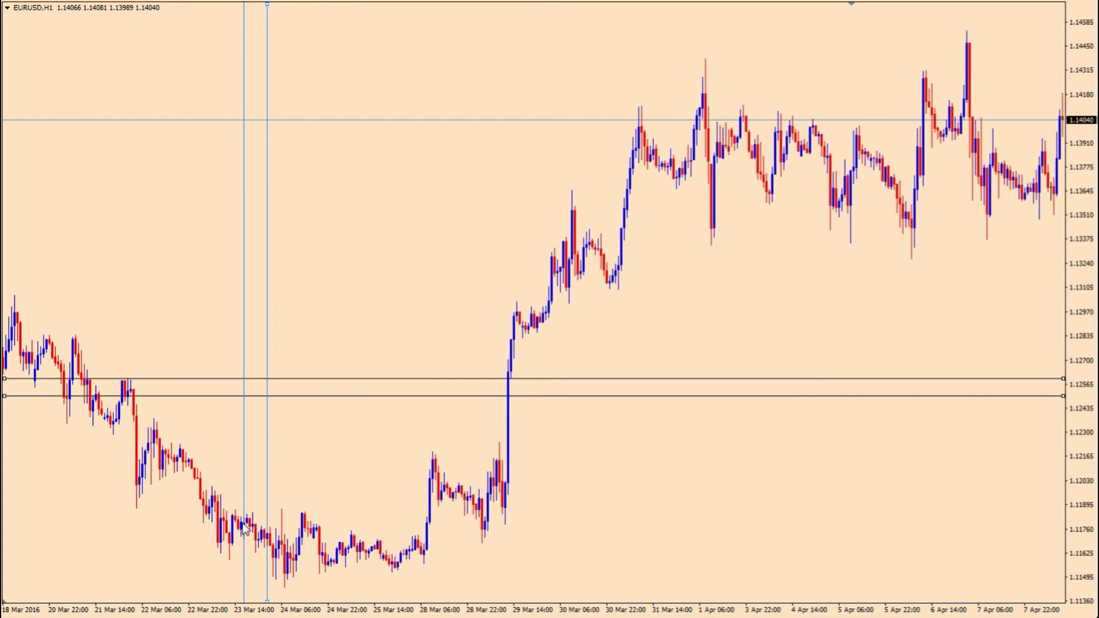
{"action": "mouse_move", "coordinate": [249, 523]}
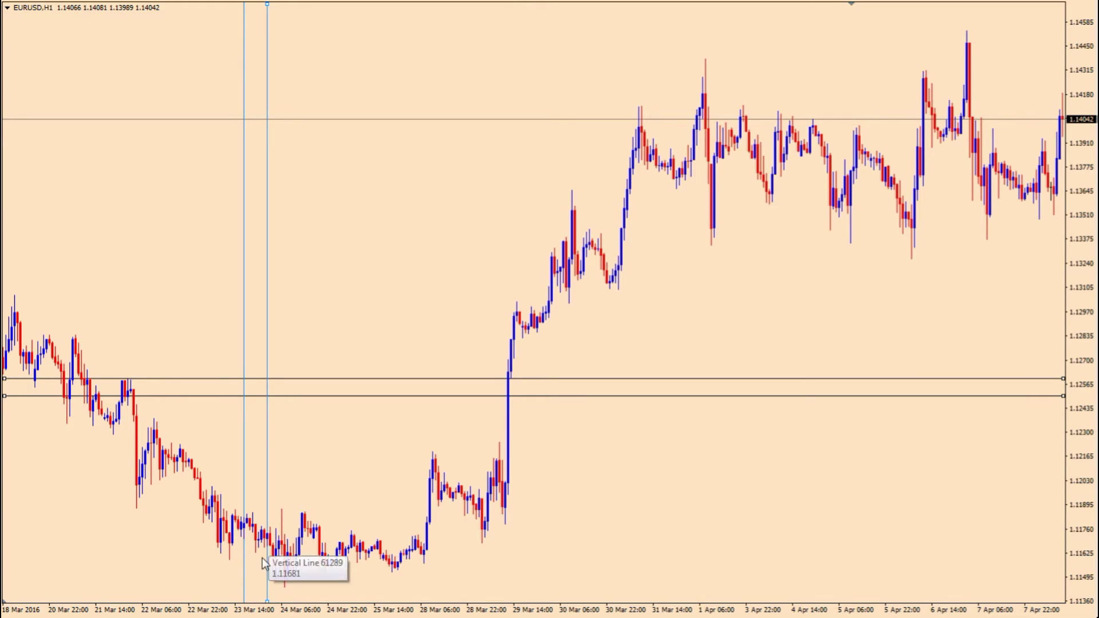
{"action": "left_click_drag", "start_coordinate": [266, 567], "coordinate": [273, 569]}
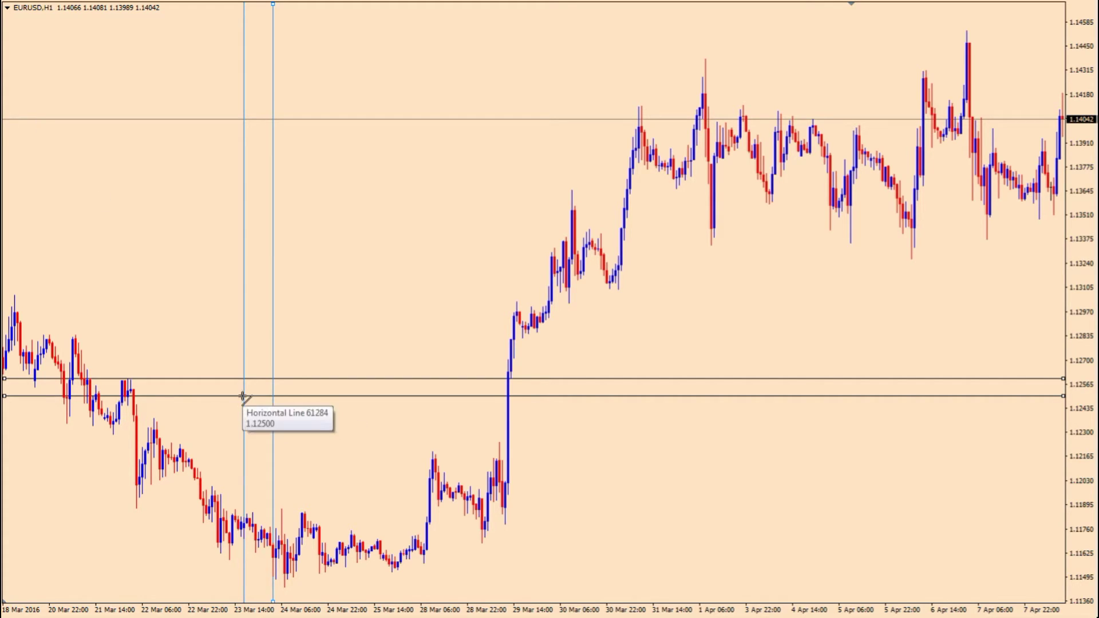
{"action": "left_click_drag", "start_coordinate": [245, 395], "coordinate": [332, 345]}
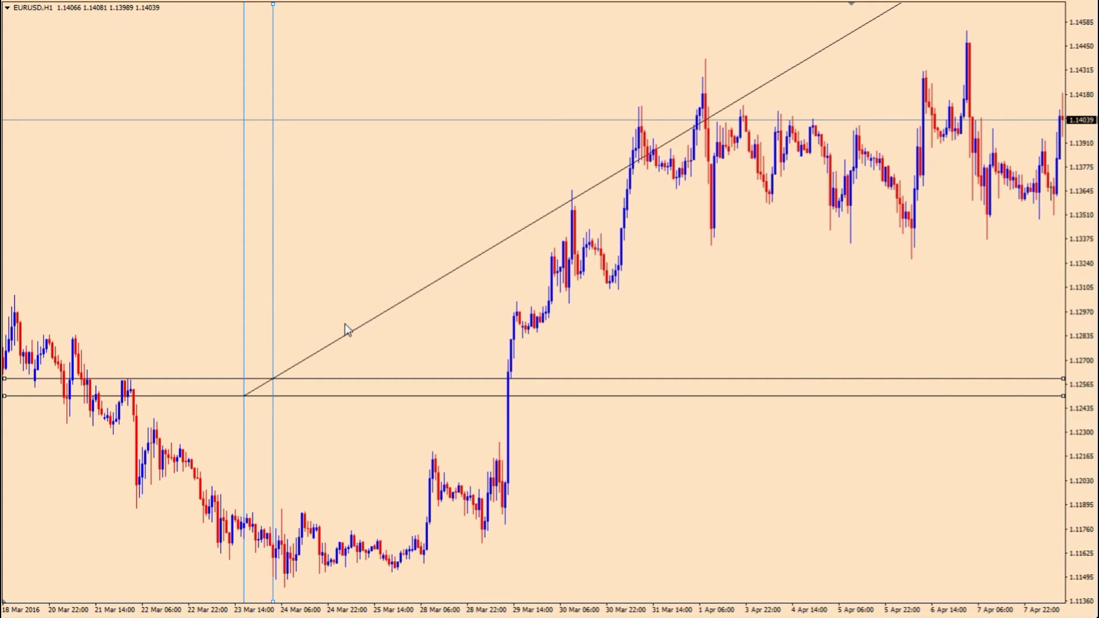
Delete the trend line and draw a Trend By Angle line from the 1.1250 level
{"action": "double_click", "coordinate": [317, 353]}
{"action": "right_click", "coordinate": [316, 354]}
{"action": "left_click", "coordinate": [353, 404]}
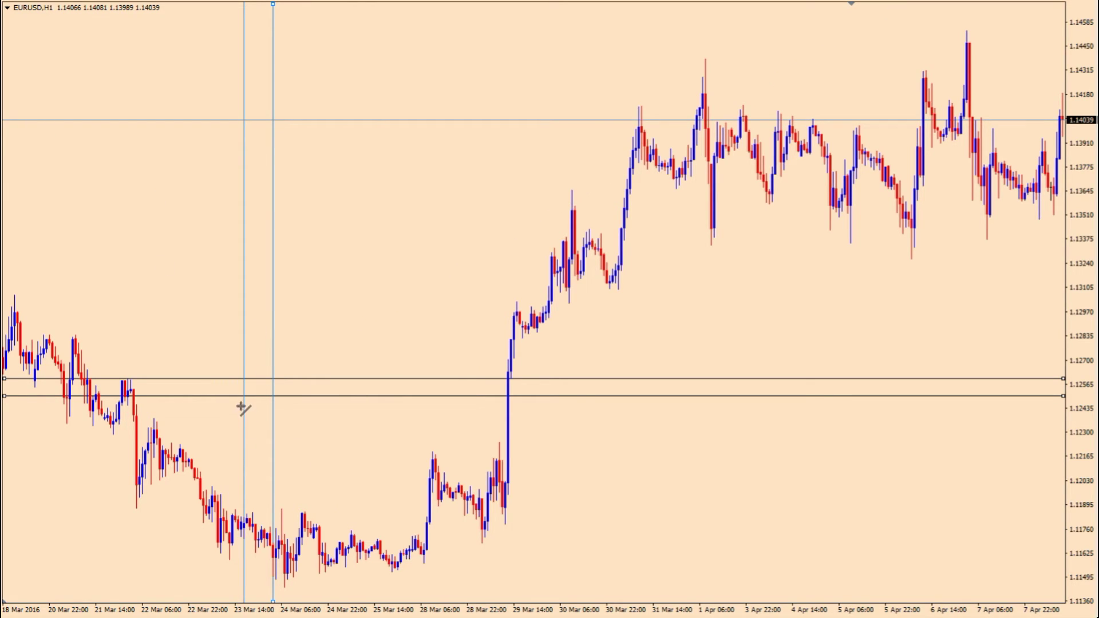
{"action": "left_click_drag", "start_coordinate": [244, 396], "coordinate": [320, 350]}
{"action": "right_click", "coordinate": [320, 350]}
{"action": "left_click", "coordinate": [339, 339]}
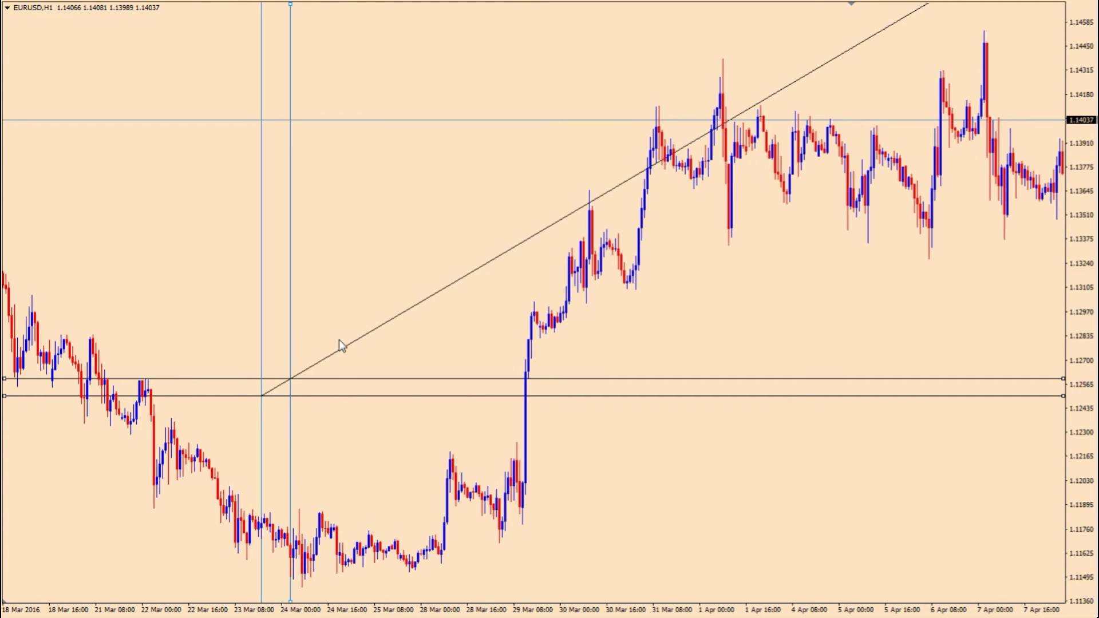
Change the angled line's angle from 31.2 to 45 degrees
{"action": "right_click", "coordinate": [345, 347]}
{"action": "left_click", "coordinate": [372, 356]}
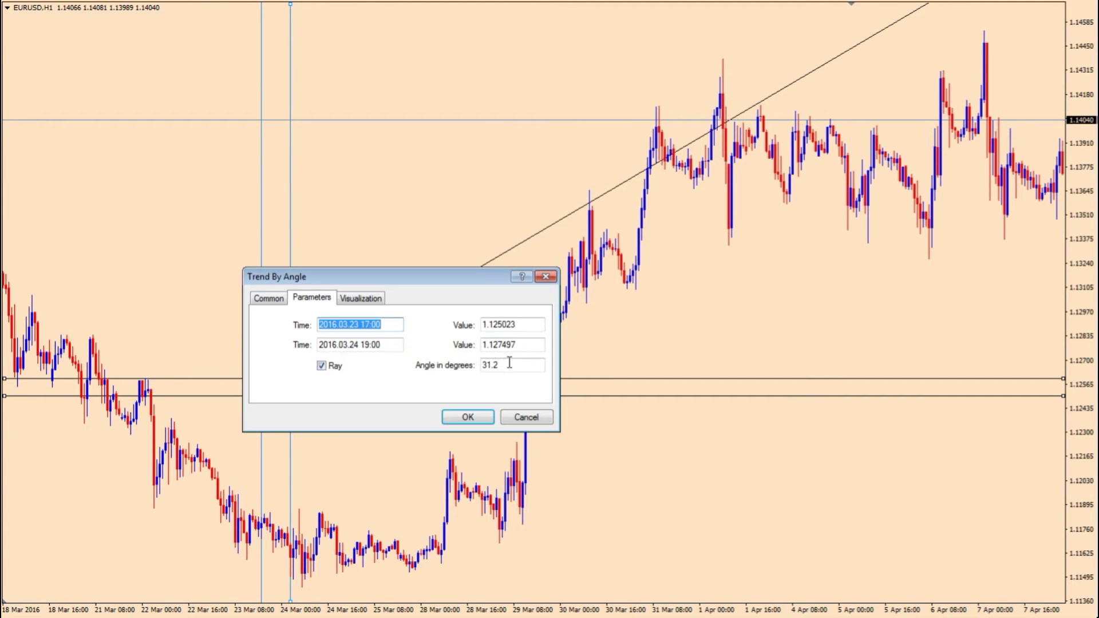
{"action": "left_click_drag", "start_coordinate": [509, 363], "coordinate": [473, 364]}
{"action": "type", "text": "45"}
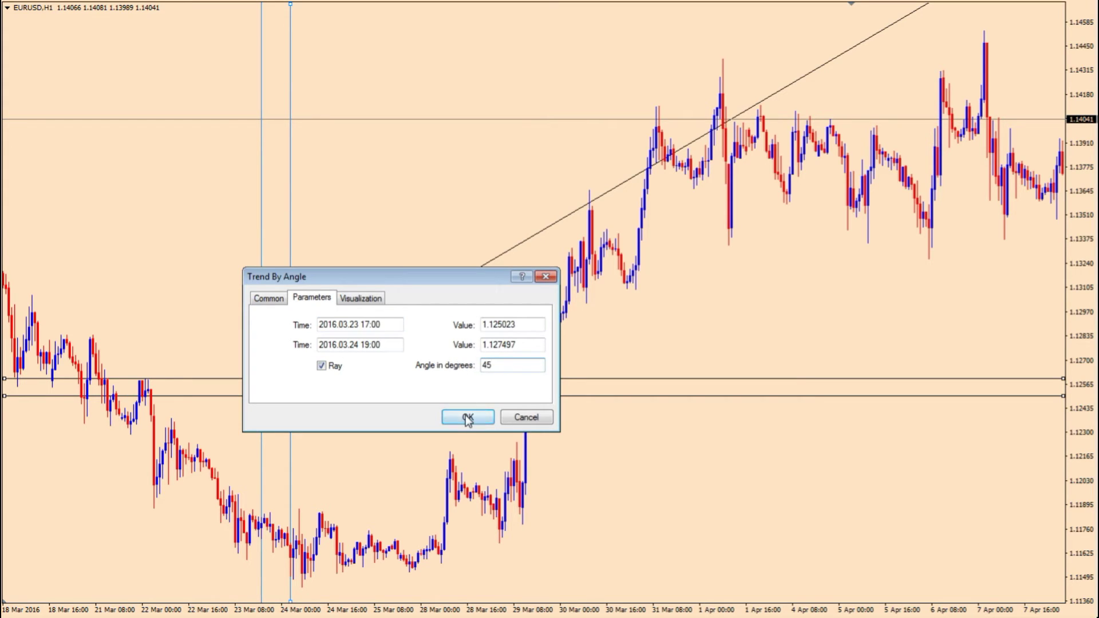
{"action": "left_click", "coordinate": [468, 418]}
Enable Scale fix on the Common tab of the chart's properties
{"action": "right_click", "coordinate": [331, 169]}
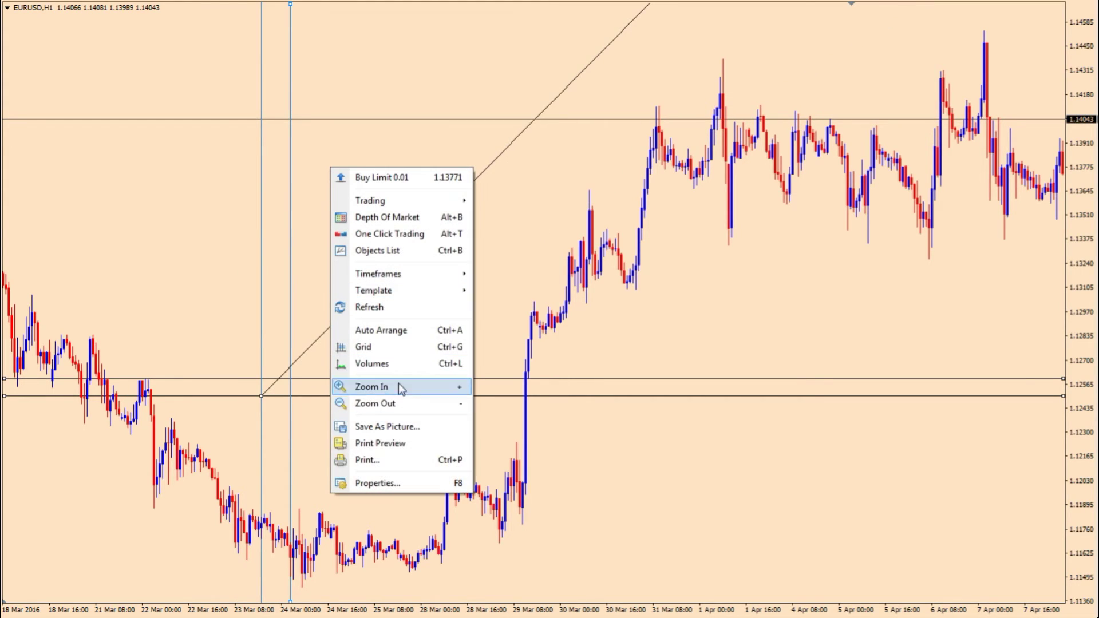
{"action": "left_click", "coordinate": [385, 481]}
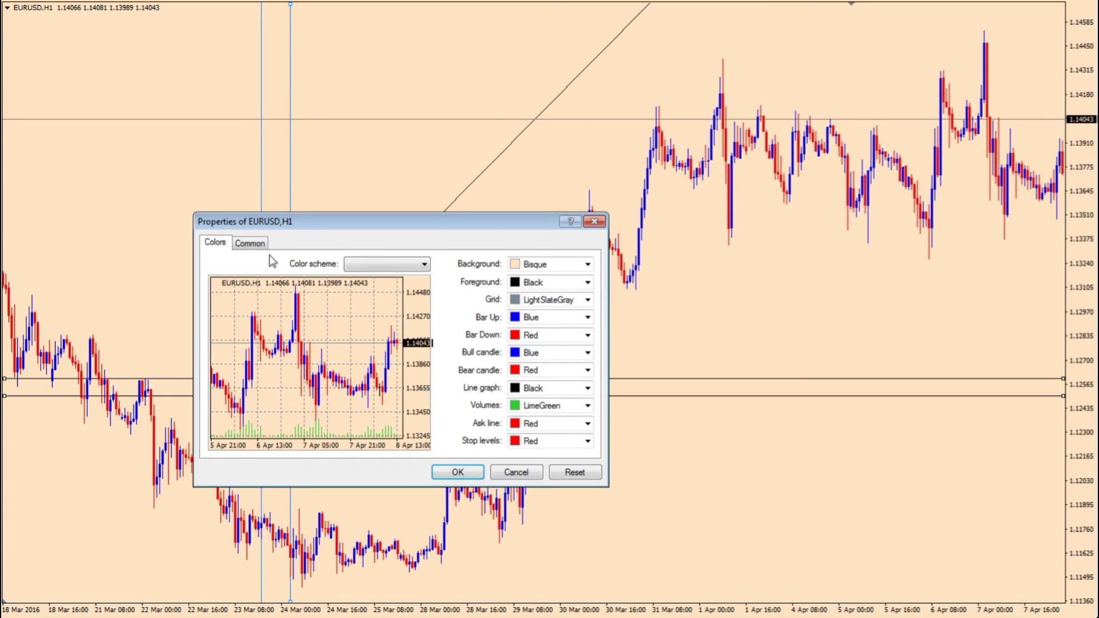
{"action": "left_click", "coordinate": [248, 244]}
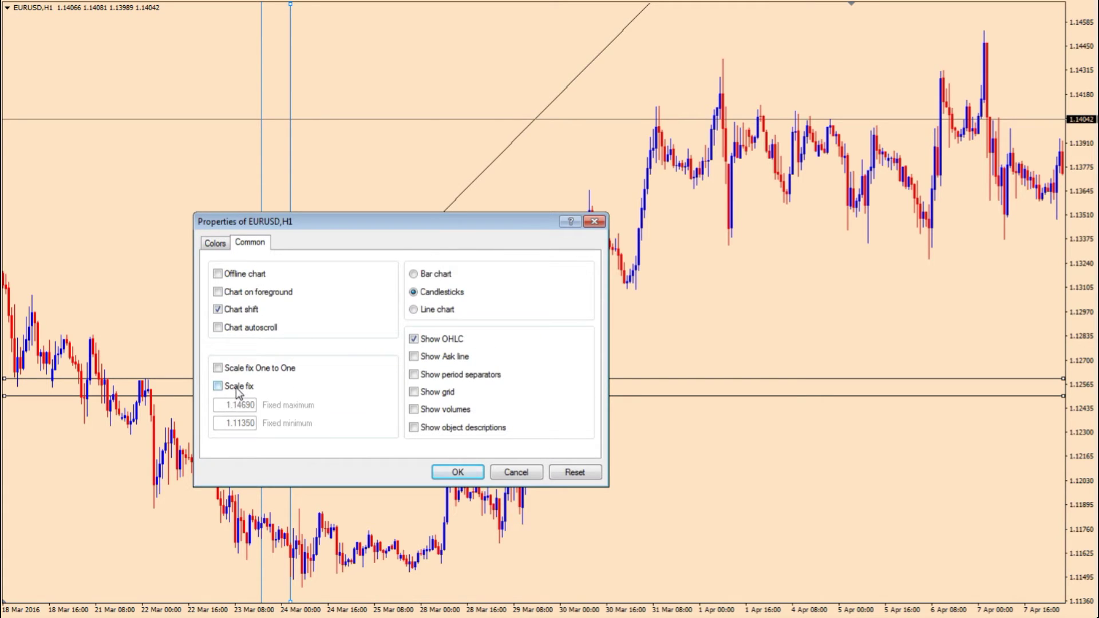
{"action": "left_click", "coordinate": [218, 386]}
{"action": "left_click", "coordinate": [452, 474]}
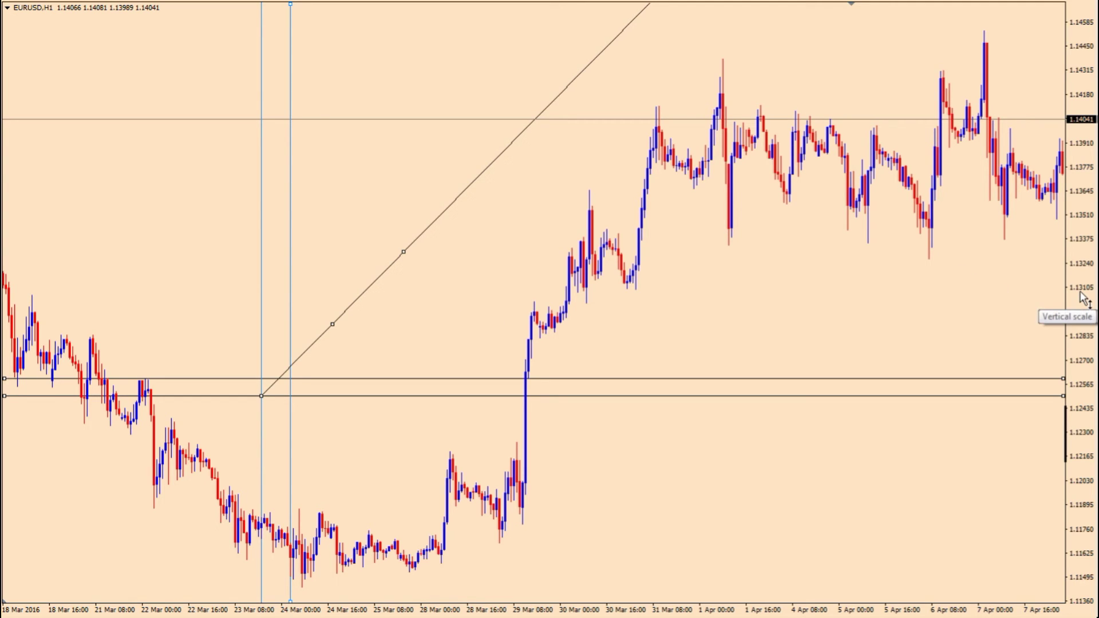
Stretch the fixed price axis so candles look taller, and recentre the view on the March candles
{"action": "left_click_drag", "start_coordinate": [1081, 293], "coordinate": [1072, 248]}
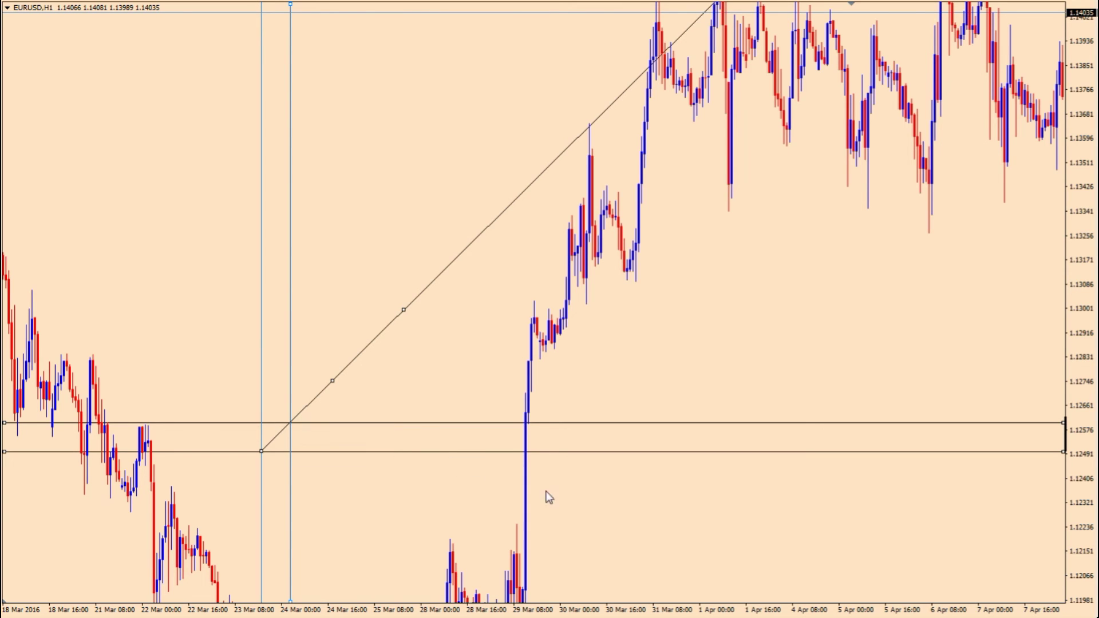
{"action": "scroll", "coordinate": [651, 455], "scroll_direction": "up", "scroll_amount": 1}
{"action": "left_click_drag", "start_coordinate": [651, 455], "coordinate": [627, 316]}
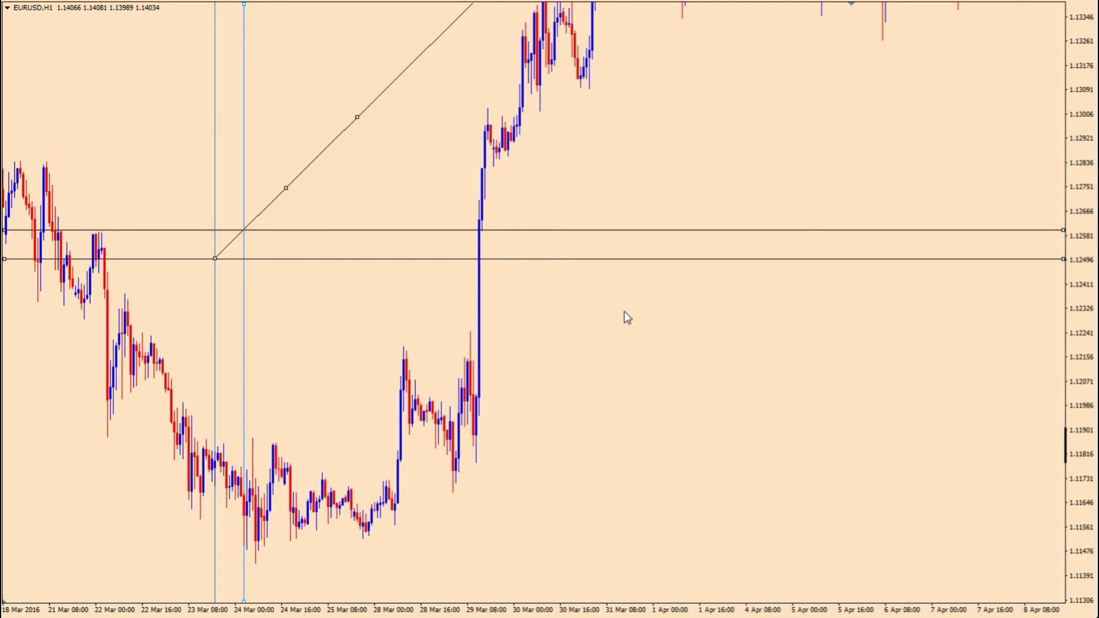
{"action": "left_click_drag", "start_coordinate": [641, 327], "coordinate": [729, 315]}
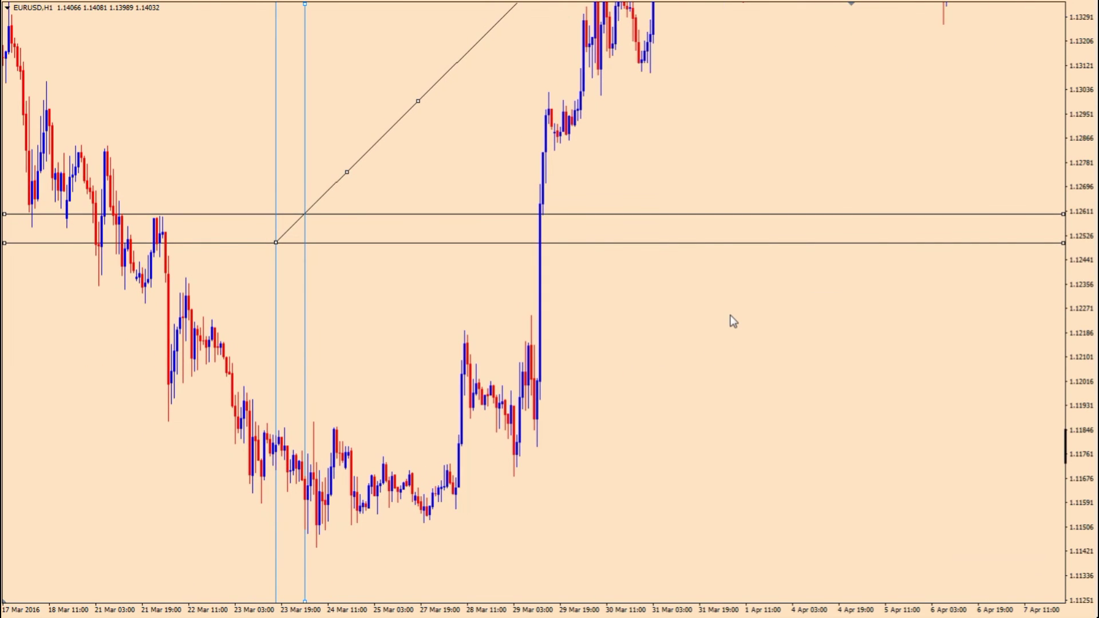